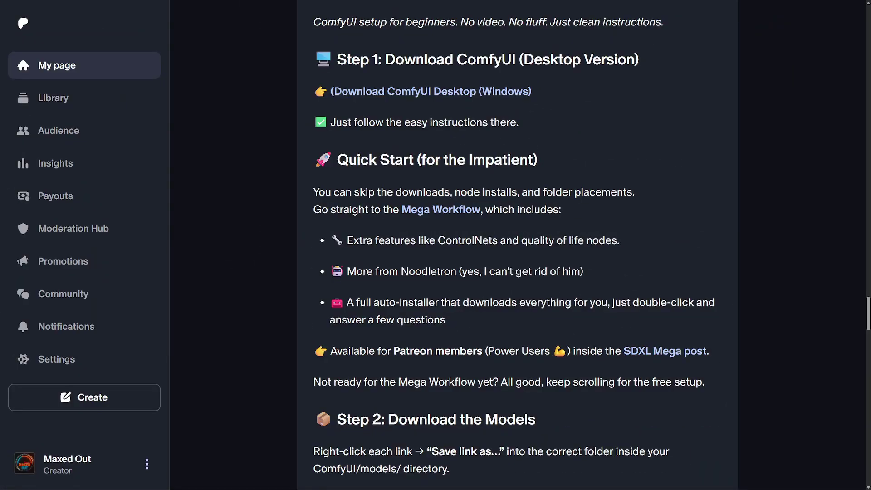
# Step: Scroll the Patreon post down to the Step 2 model download lists for Levels 1 and 2
pyautogui.scroll(-5, 252, 199)
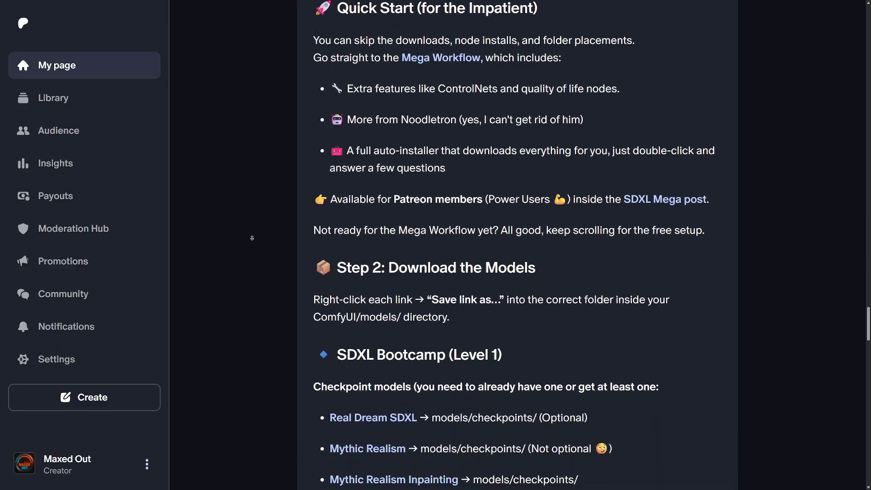
pyautogui.scroll(-6, 252, 237)
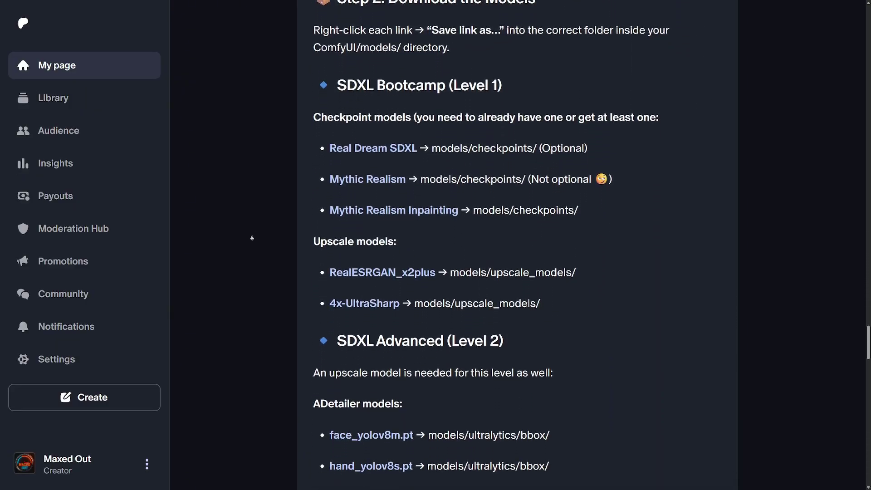
# Step: Pan the canvas up past Inpainting to the Sdxl Advanced (Level 2) title and Adetailer group
pyautogui.scroll(-3, 253, 238)
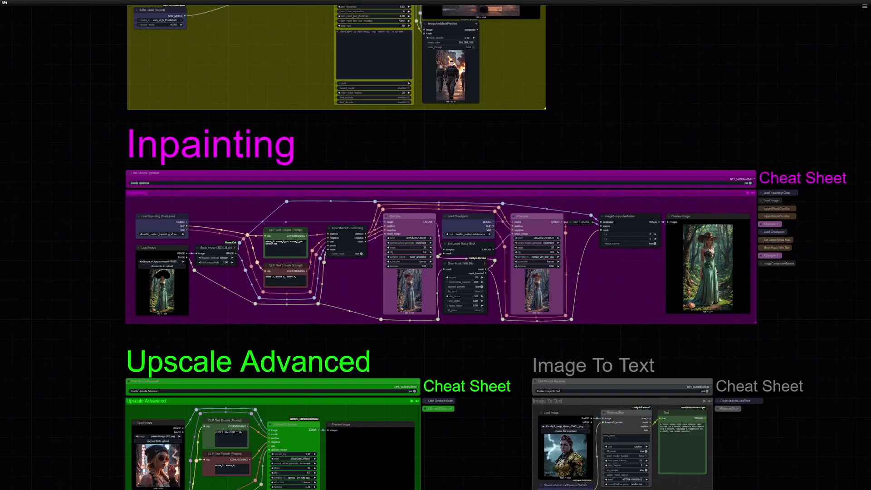
pyautogui.scroll(-2, 436, 254)
pyautogui.scroll(6, 436, 245)
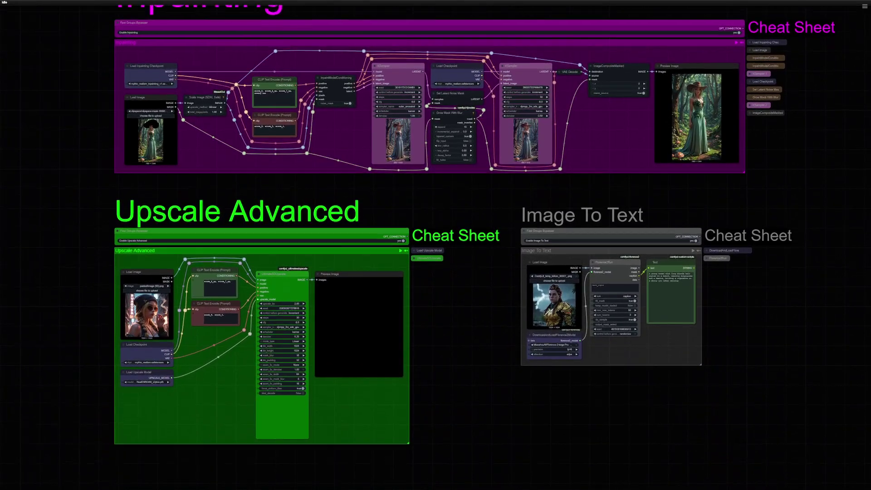
pyautogui.scroll(5, 435, 245)
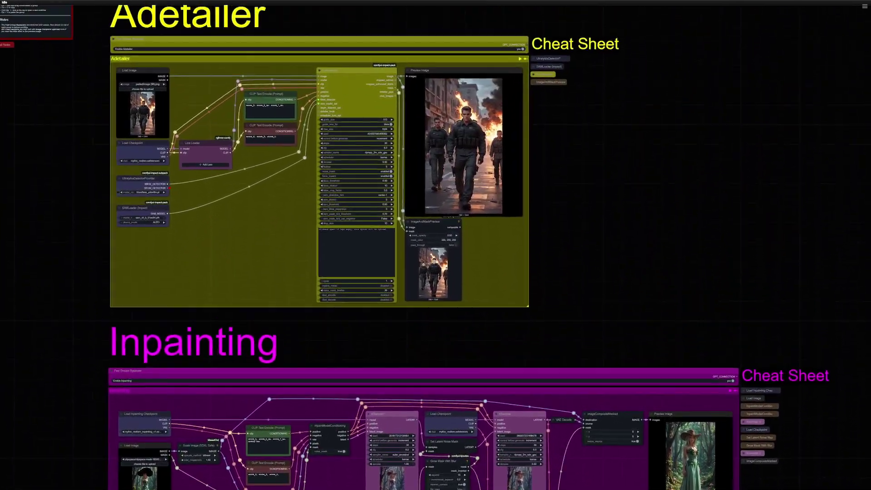
pyautogui.scroll(-1, 435, 245)
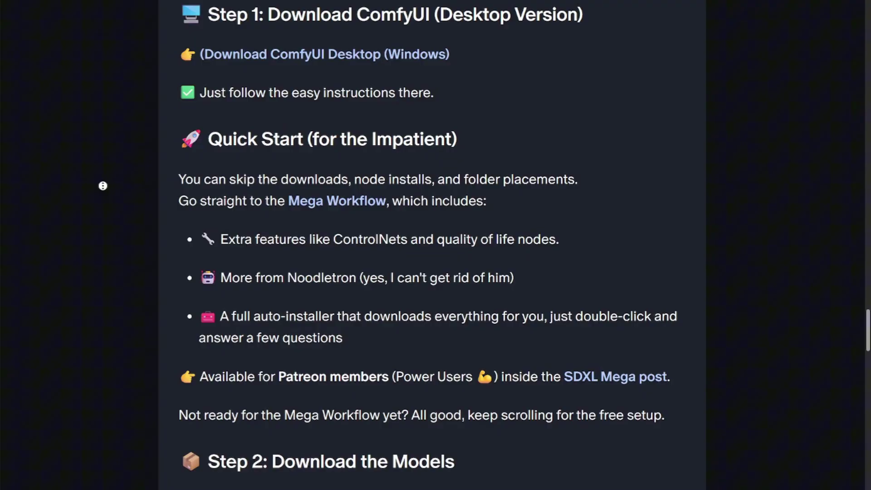
# Step: Scroll past Step 3 to the Step 4 Maxed Out Nodes git clone instructions
pyautogui.scroll(-6, 103, 186)
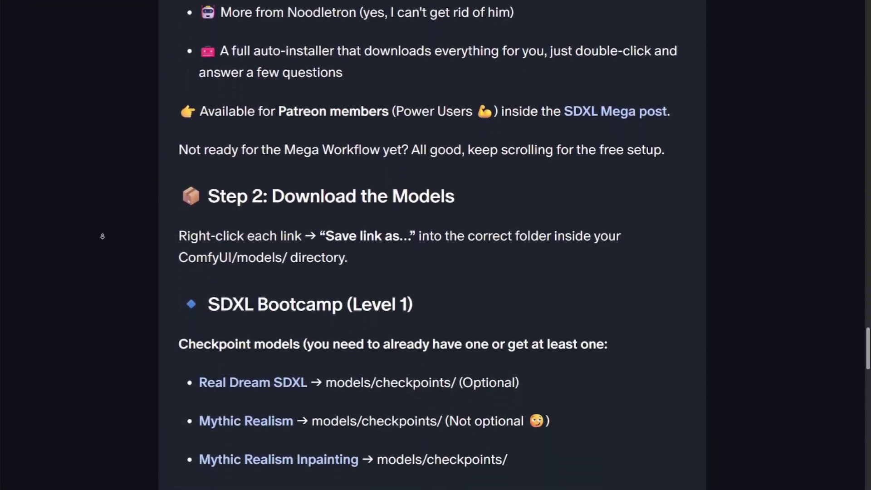
pyautogui.scroll(-7, 103, 236)
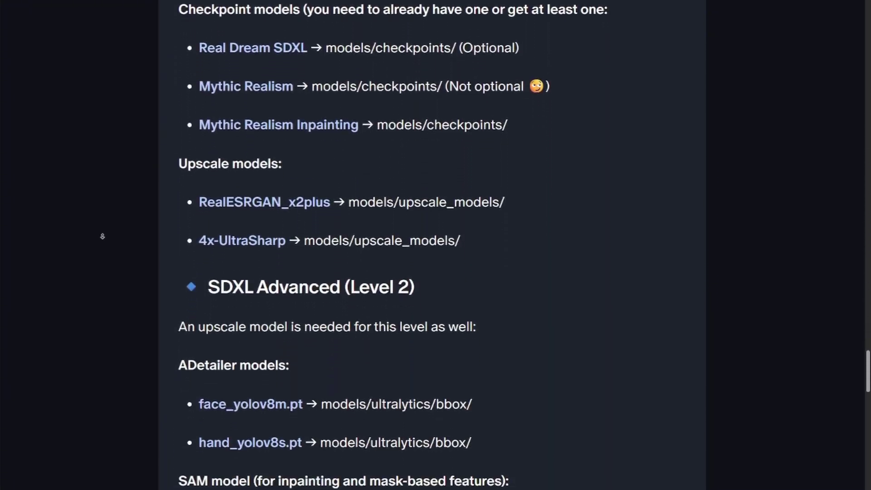
pyautogui.scroll(-7, 103, 236)
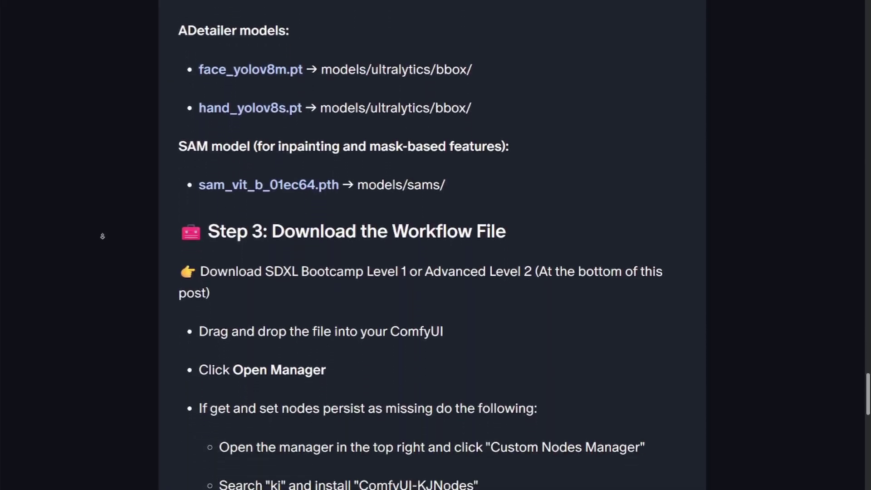
pyautogui.scroll(-7, 103, 236)
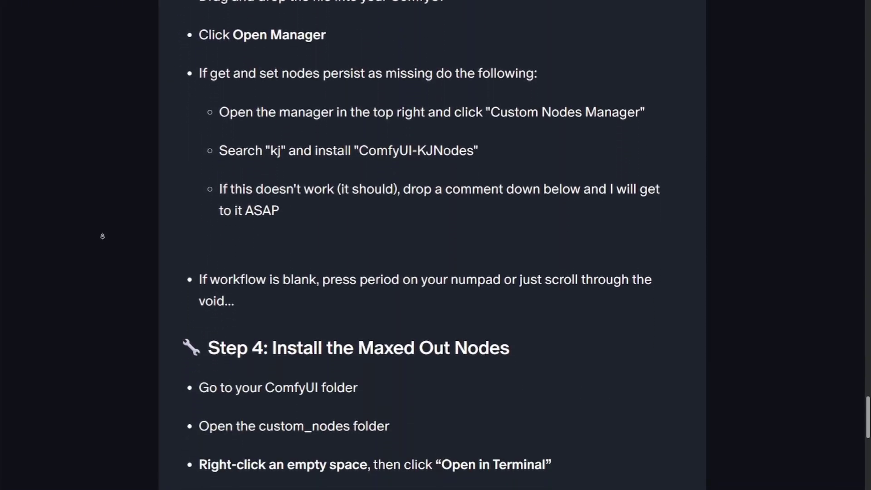
pyautogui.scroll(-7, 103, 236)
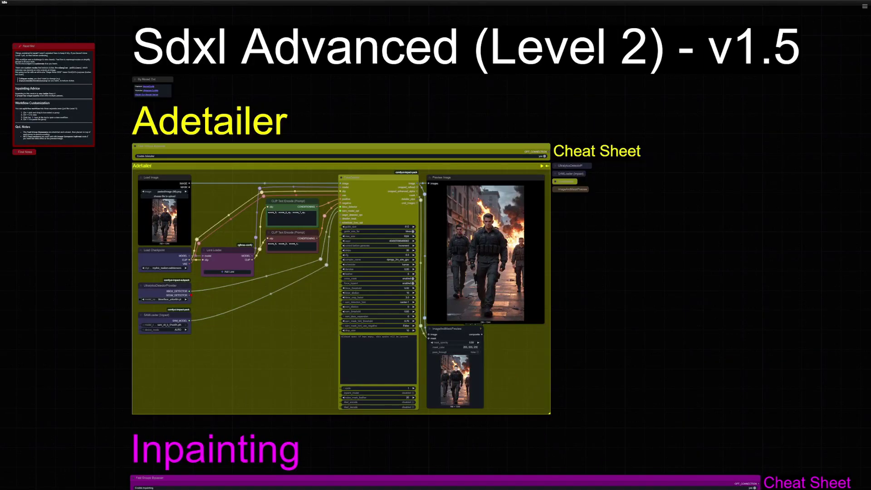
# Step: Pan through the Level 1 groups down to Image To Text, then fit the whole workflow on screen
pyautogui.scroll(-5, 436, 254)
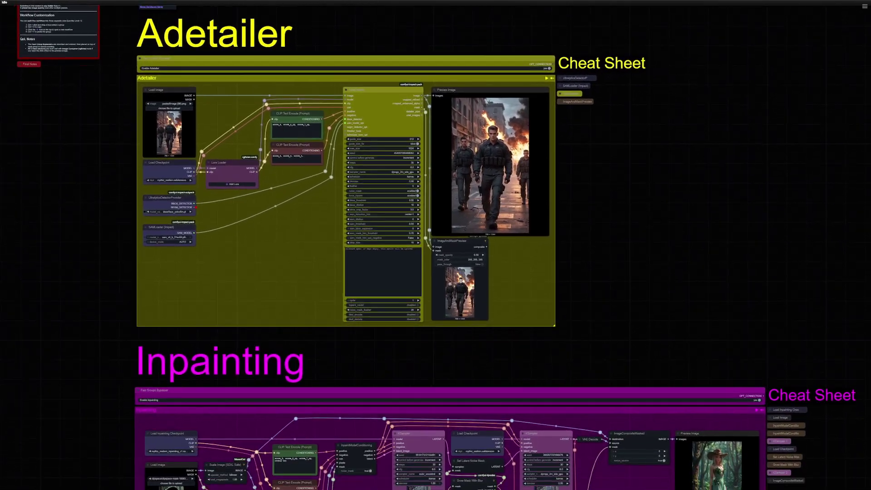
pyautogui.scroll(-4, 436, 254)
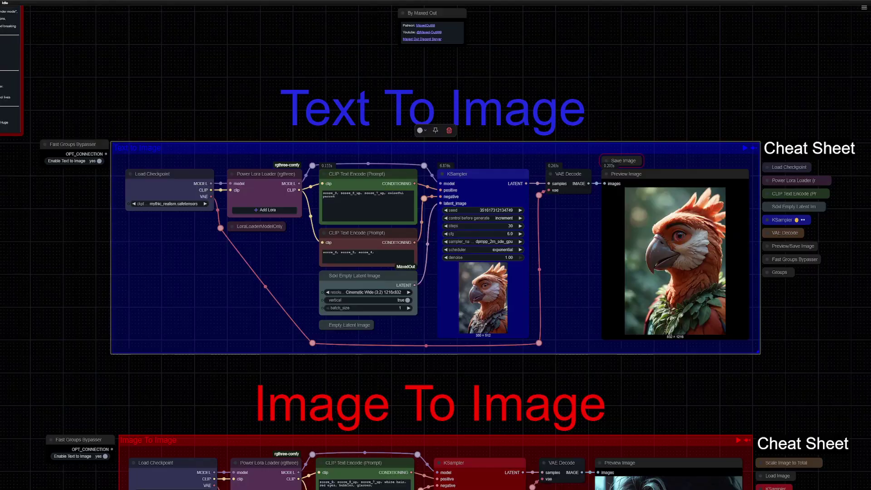
pyautogui.scroll(-6, 436, 254)
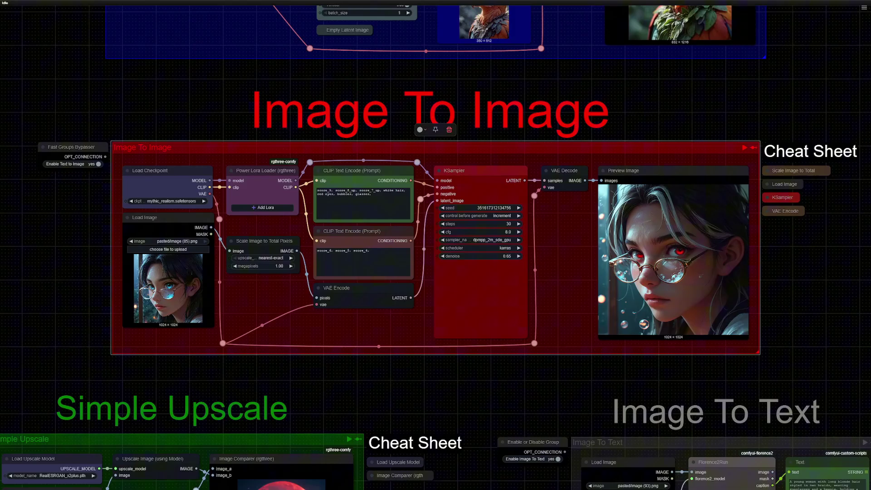
pyautogui.scroll(-6, 436, 254)
pyautogui.scroll(3, 436, 255)
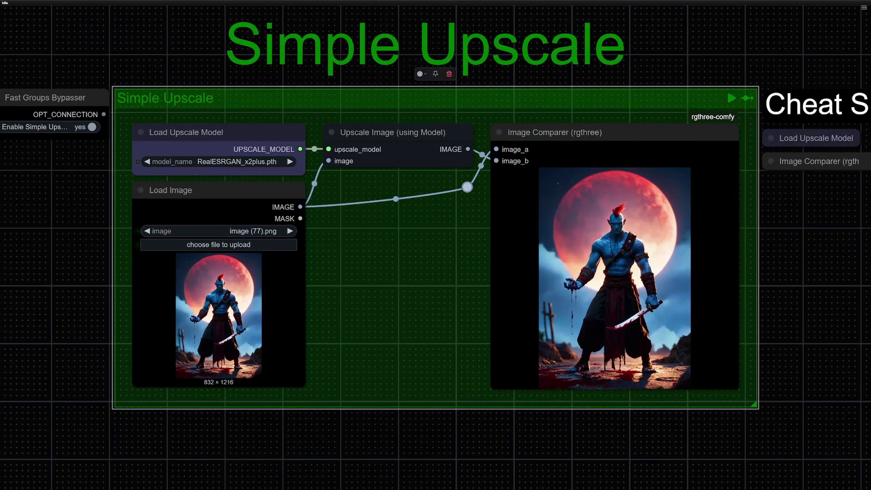
pyautogui.scroll(-3, 436, 255)
pyautogui.scroll(3, 636, 254)
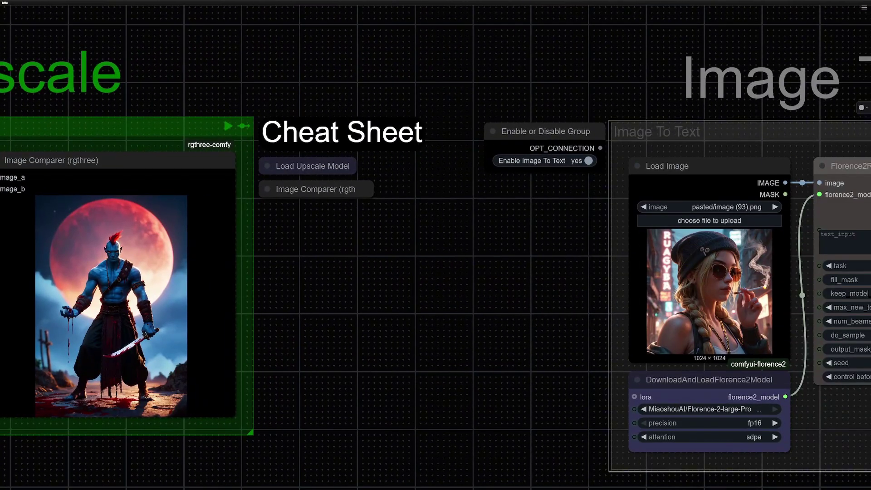
pyautogui.hscroll(5, 436, 254)
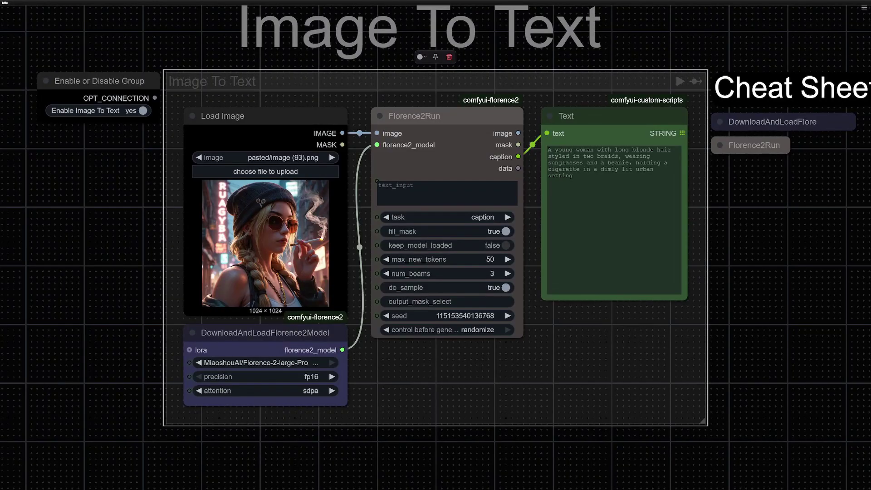
pyautogui.press('.')
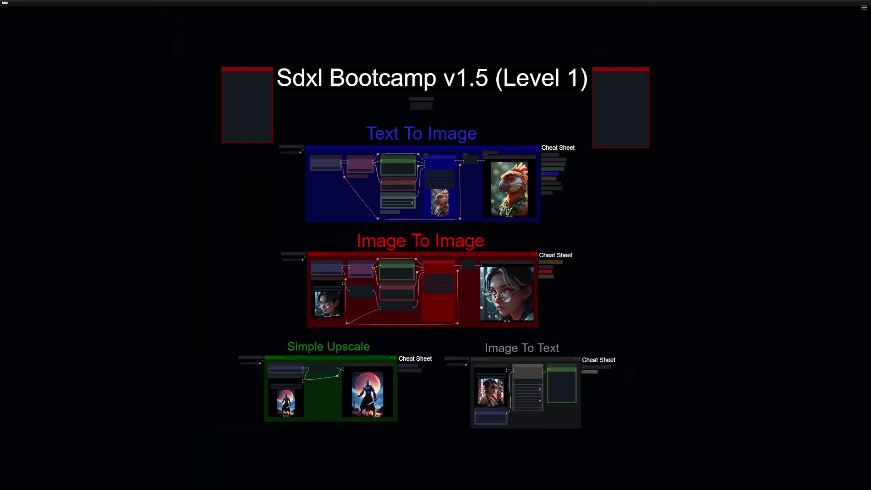
# Step: Zoom into each Level 1 group, back out, then into the Text To Image Cheat Sheet node list
pyautogui.scroll(15, 581, 136)
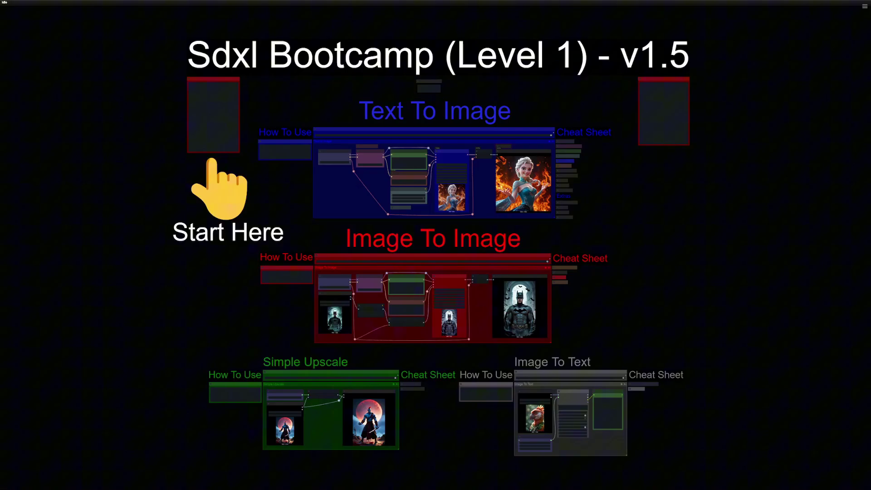
pyautogui.scroll(10, 411, 155)
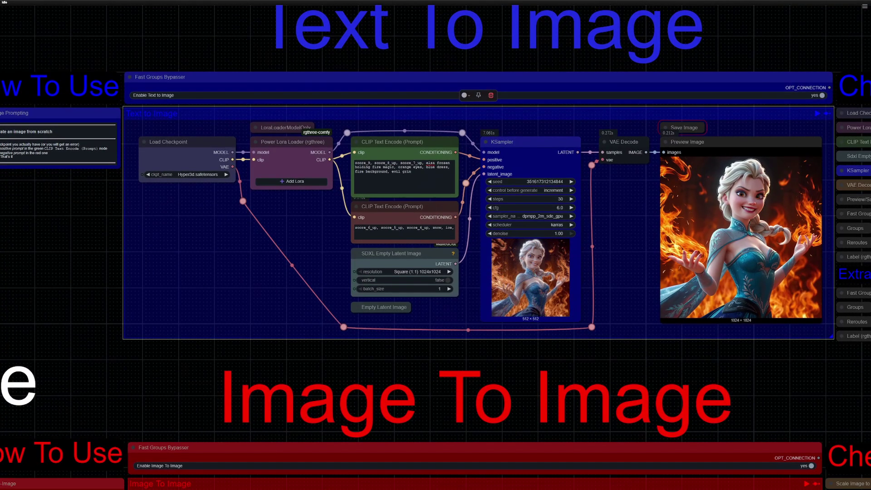
pyautogui.scroll(-10, 436, 245)
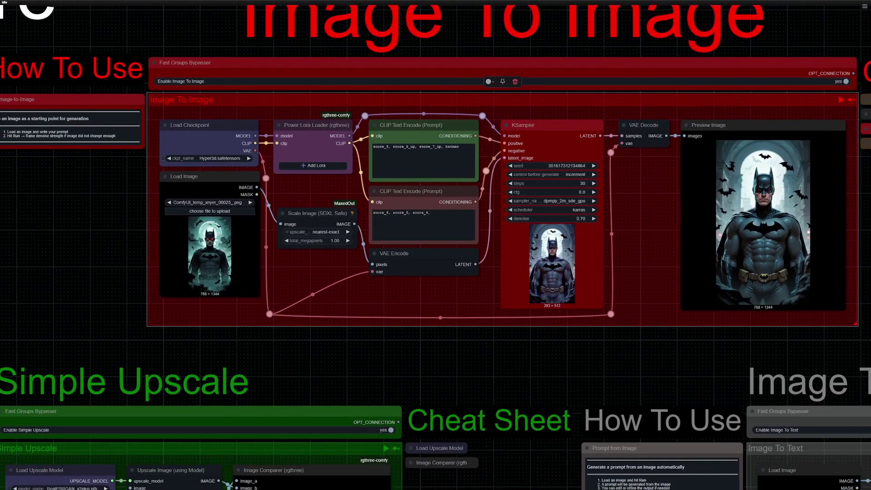
pyautogui.scroll(-10, 436, 245)
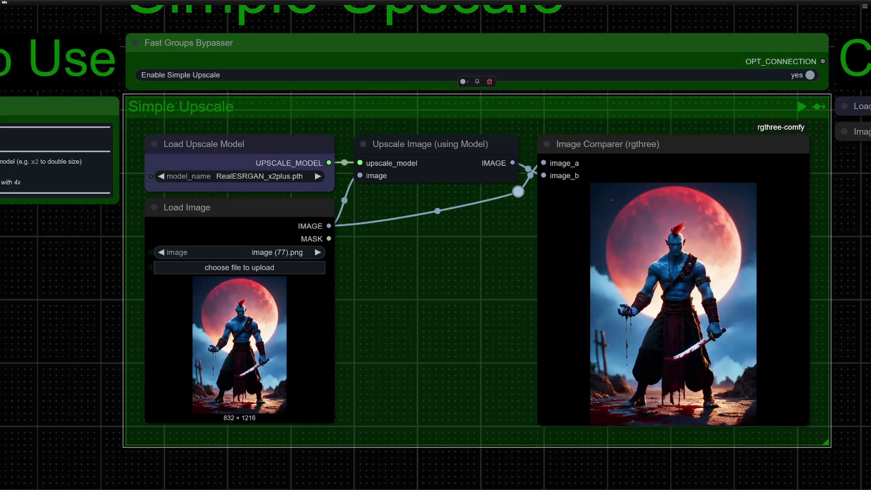
pyautogui.scroll(-10, 435, 245)
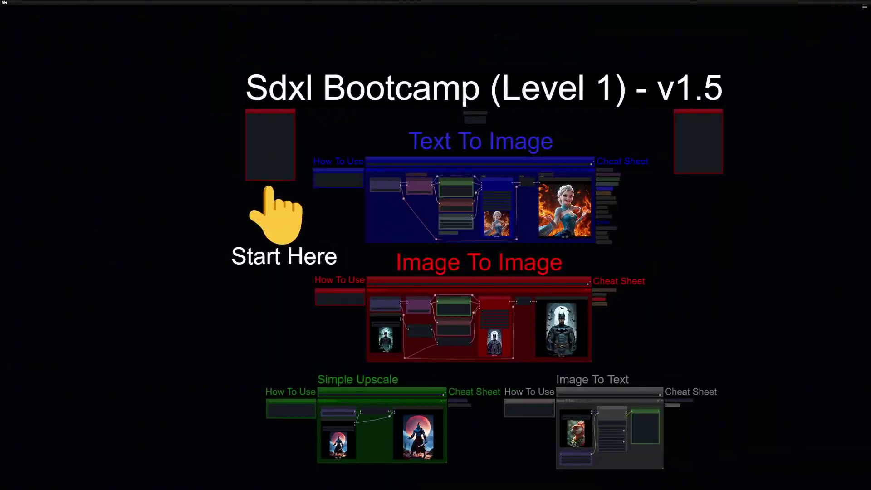
pyautogui.scroll(20, 638, 156)
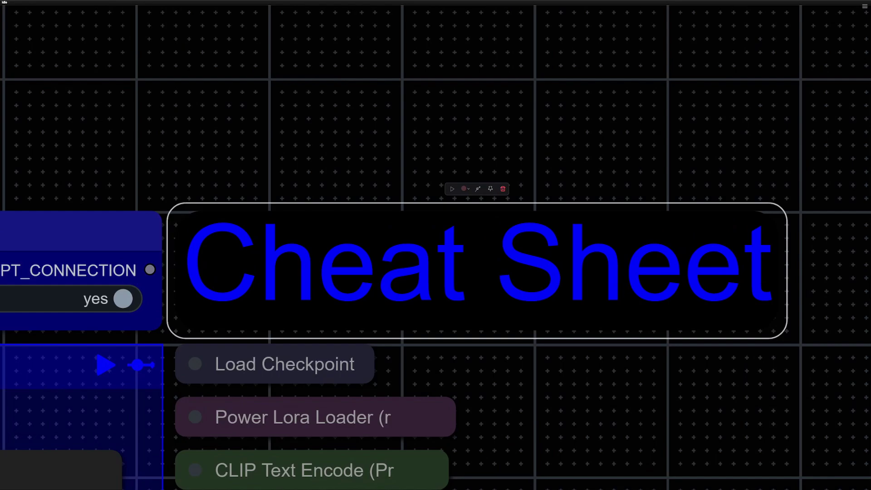
pyautogui.scroll(-5, 436, 245)
pyautogui.scroll(-5, 435, 245)
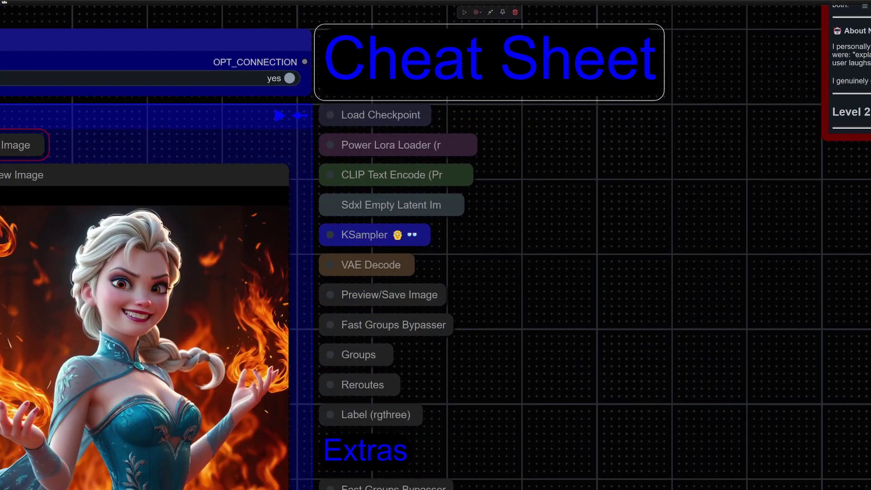
# Step: Add giant girl, dreamscape, glowing eyes, streak in hair, tube top, clouds to the positive prompt and generate
pyautogui.hotkey('alt', 'c')
pyautogui.scroll(-2, 435, 245)
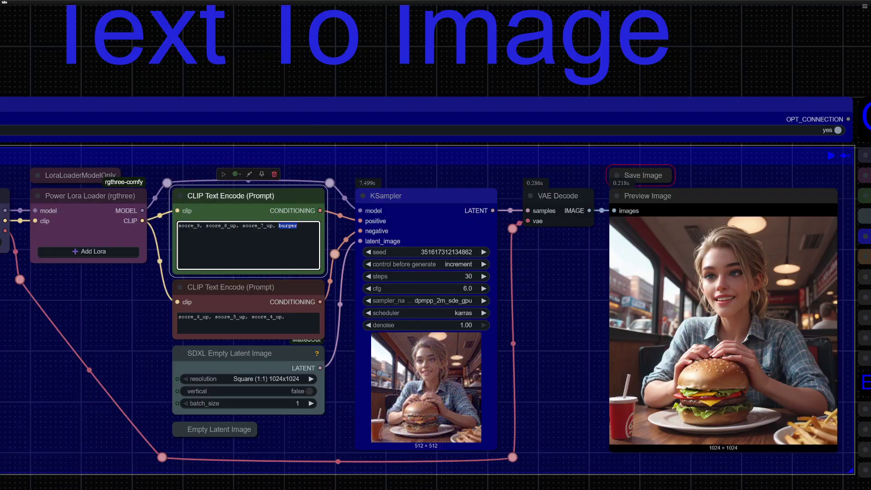
pyautogui.write('giant girl, dreama')
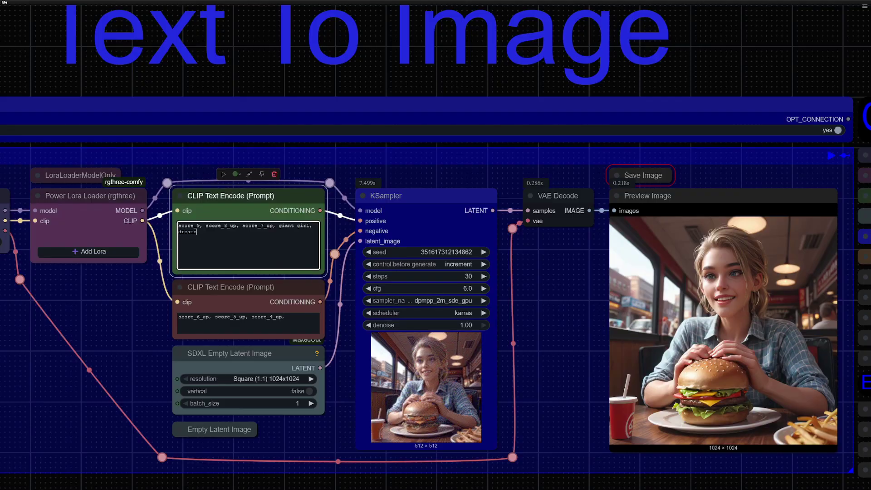
pyautogui.press('BackSpace')
pyautogui.press('BackSpace')
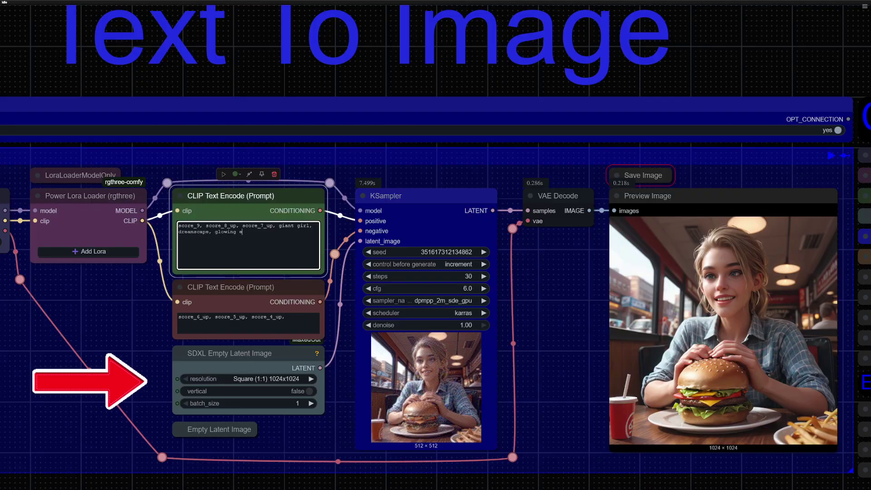
pyautogui.write('streak in hair')
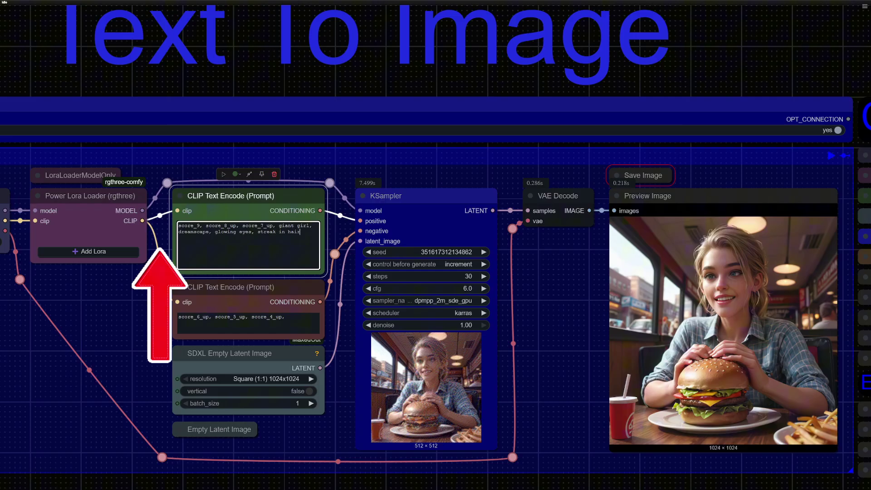
pyautogui.write(', tube top,')
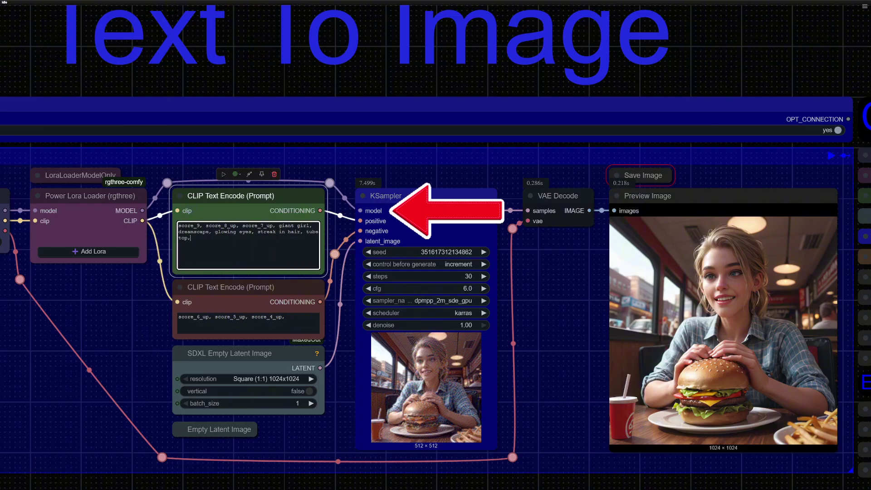
pyautogui.write(' clouds, swirls,')
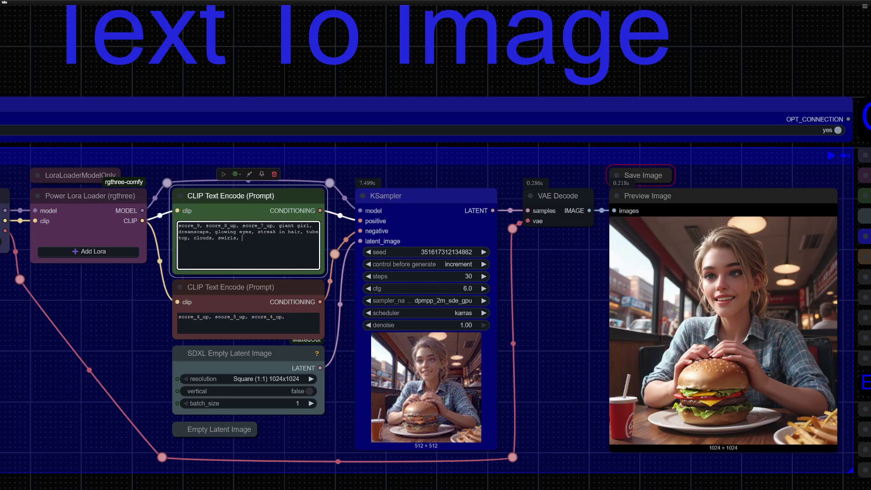
pyautogui.hotkey('ctrl', 'Return')
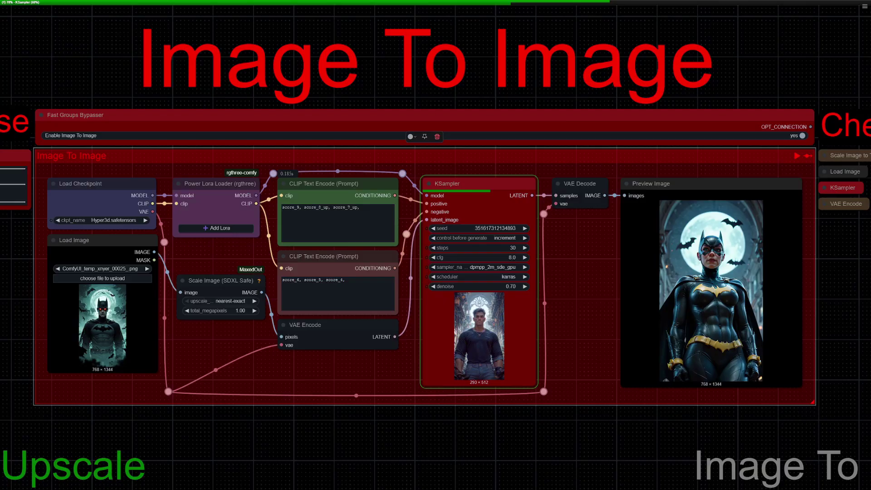
# Step: Add batgirl to the Image To Image prompt, generate it, then jump to Simple Upscale
pyautogui.click(338, 222)
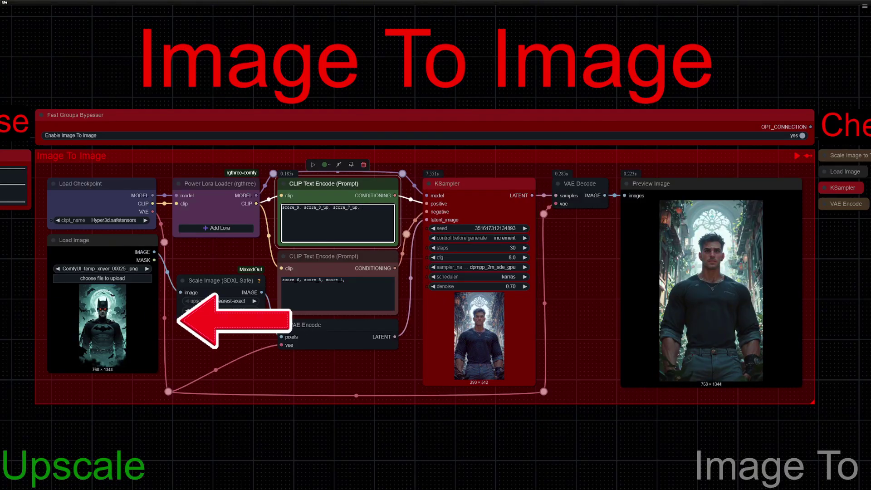
pyautogui.write('batgirl')
pyautogui.hotkey('ctrl', 'Return')
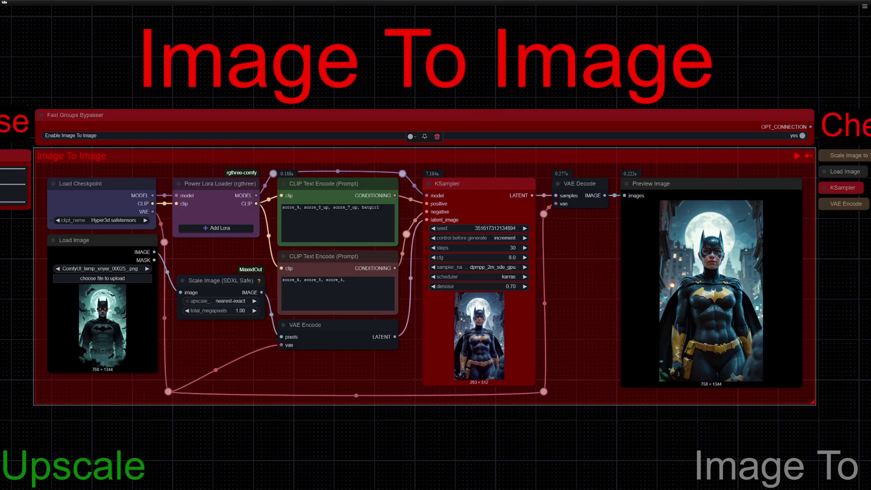
pyautogui.press('2')
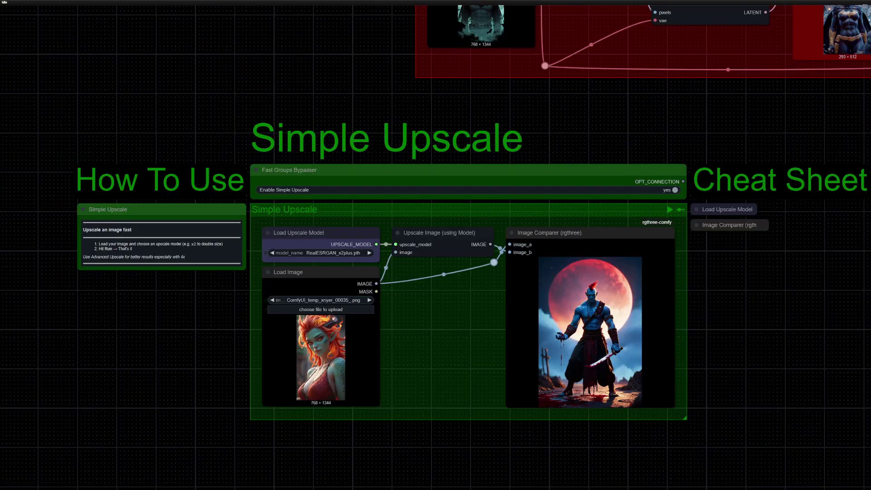
# Step: Upscale the portrait with RealESRGAN_x2plus.pth and zoom into the Image Comparer result
pyautogui.click(324, 253)
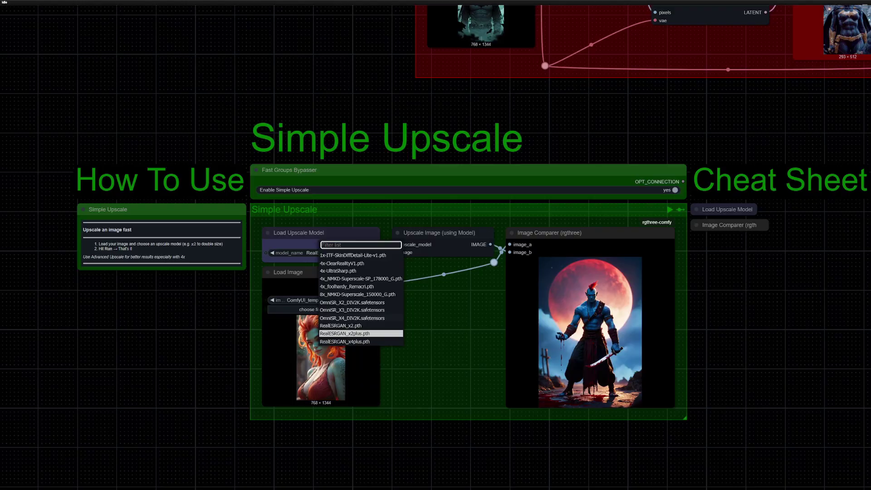
pyautogui.press('Return')
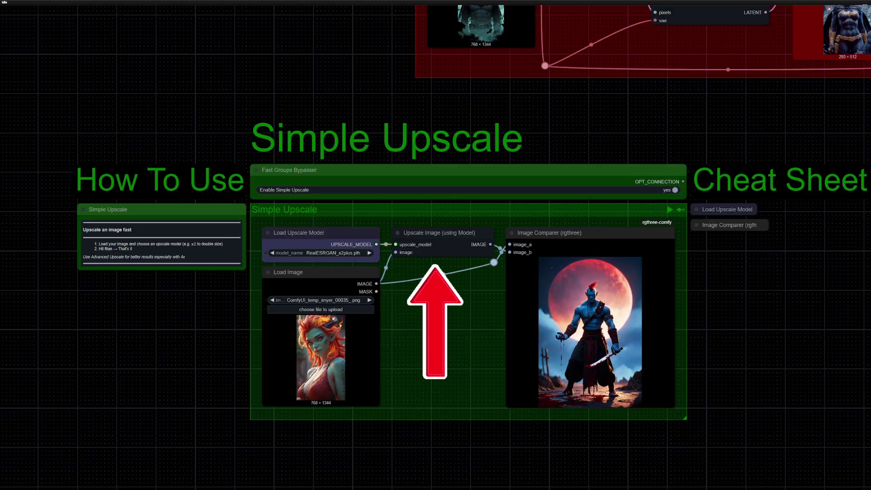
pyautogui.hotkey('ctrl', 'Return')
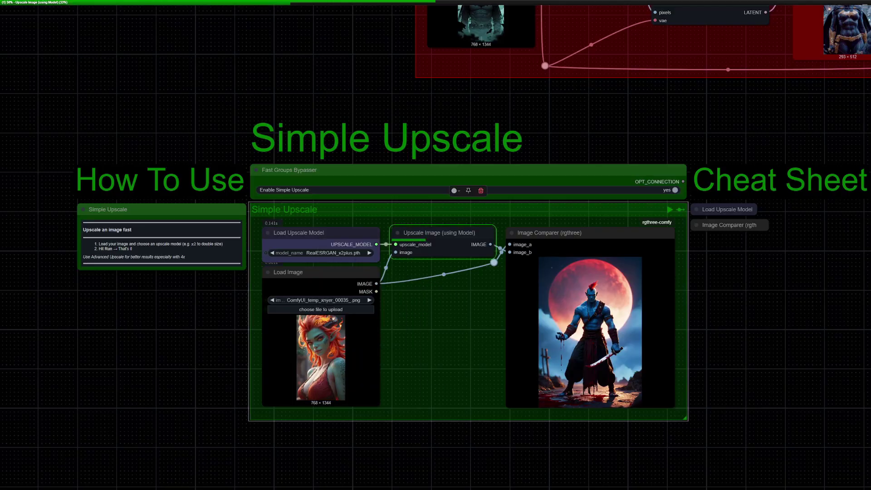
pyautogui.scroll(9, 614, 340)
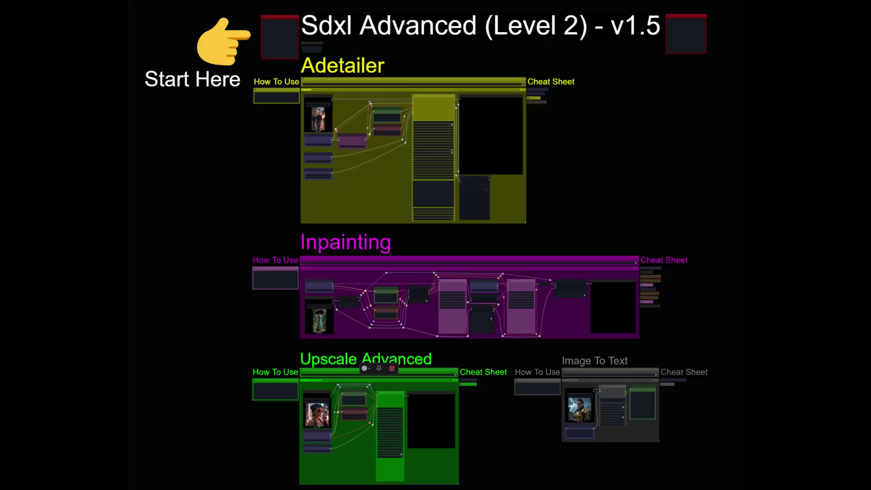
# Step: Zoom into the Level 2 Adetailer group's FaceDetailer and Preview Image nodes
pyautogui.scroll(10, 407, 79)
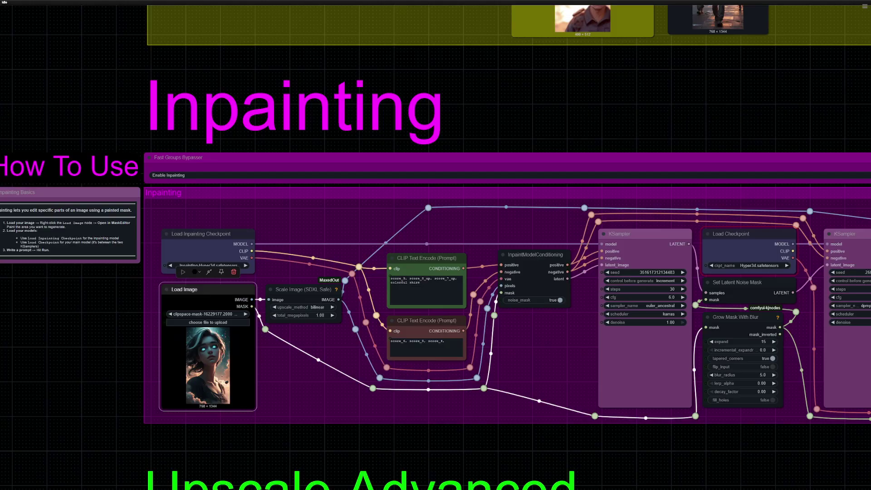
# Step: Open the Inpainting input image in MaskEditor and paint a mask over the girl's shirt
pyautogui.rightClick(206, 225)
pyautogui.click(236, 402)
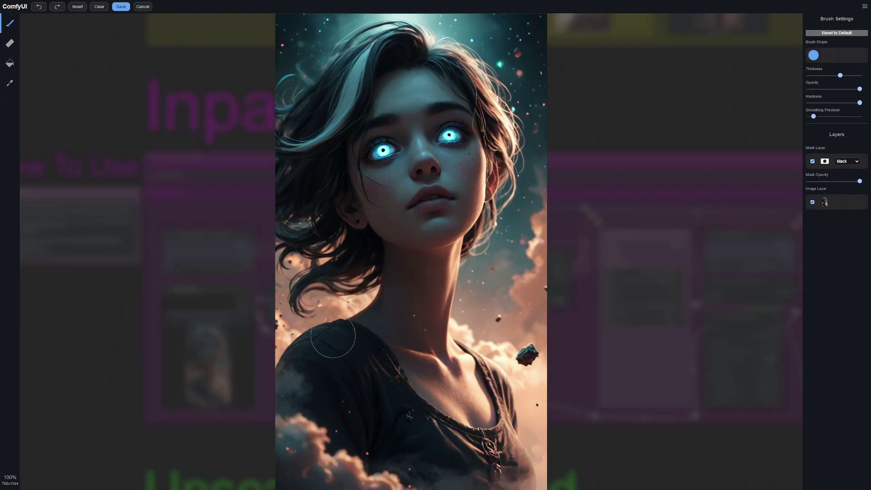
pyautogui.moveTo(329, 328)
pyautogui.mouseDown()
pyautogui.moveTo(367, 349)
pyautogui.moveTo(418, 409)
pyautogui.moveTo(503, 407)
pyautogui.moveTo(510, 418)
pyautogui.moveTo(495, 483)
pyautogui.moveTo(394, 460)
pyautogui.moveTo(324, 372)
pyautogui.mouseUp()
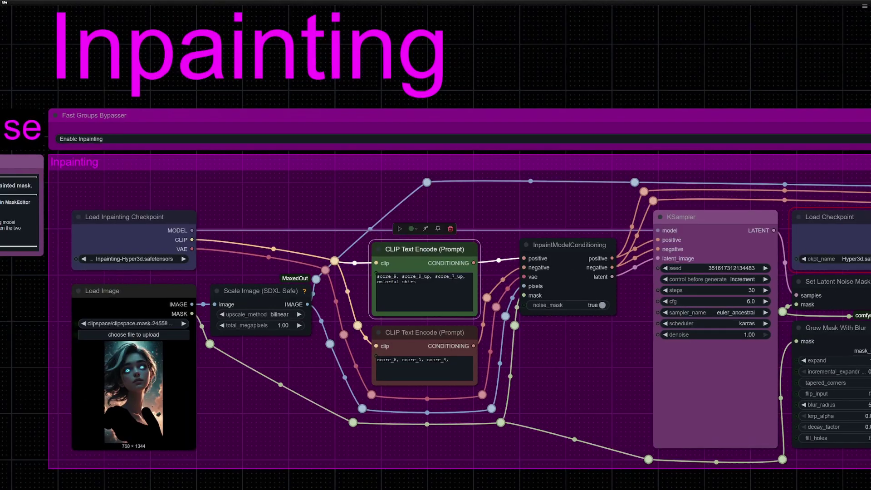
pyautogui.scroll(-1, 435, 245)
pyautogui.scroll(4, 435, 245)
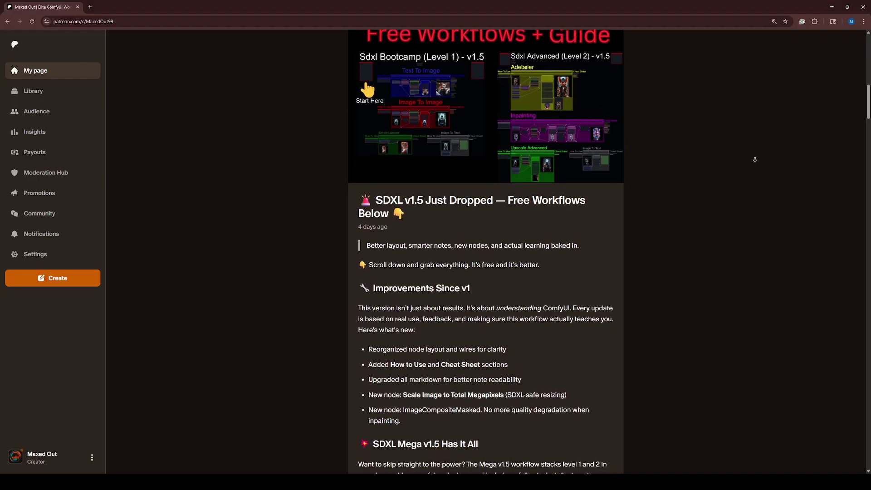
# Step: Scroll down the SDXL v1.5 post to its attached Bootcamp and Advanced .json workflow files
pyautogui.scroll(-8, 755, 159)
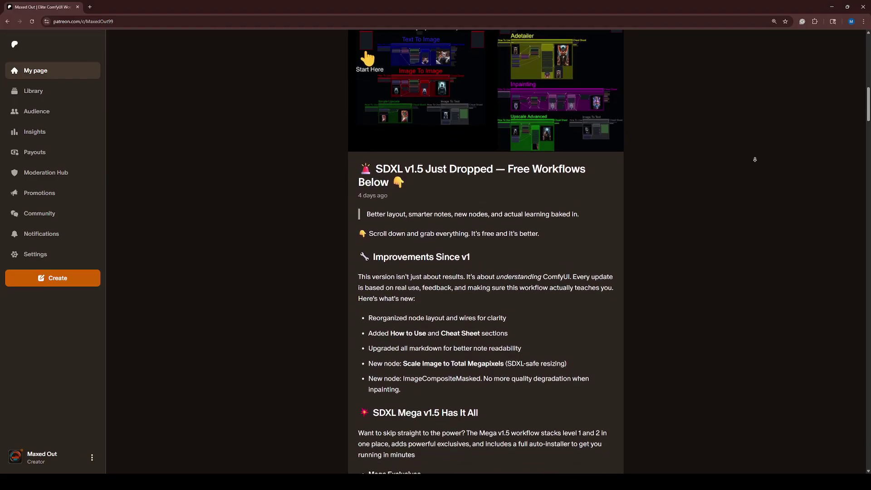
pyautogui.scroll(-7, 753, 181)
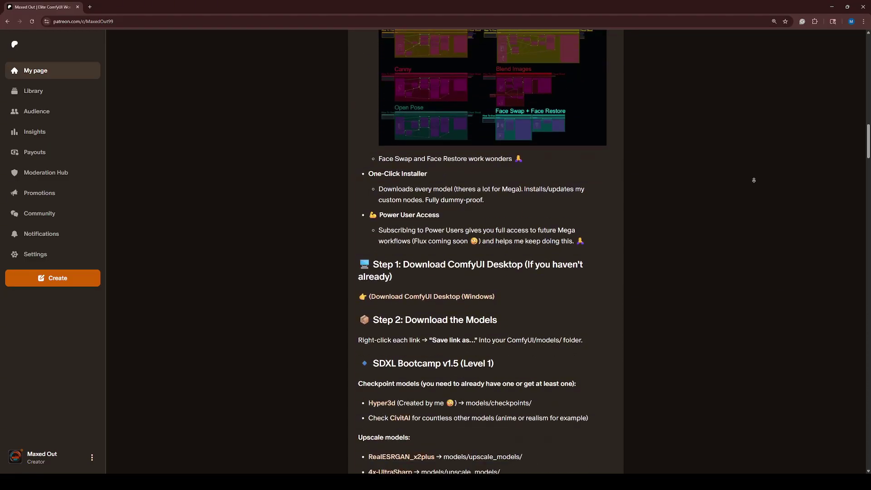
pyautogui.scroll(-13, 754, 180)
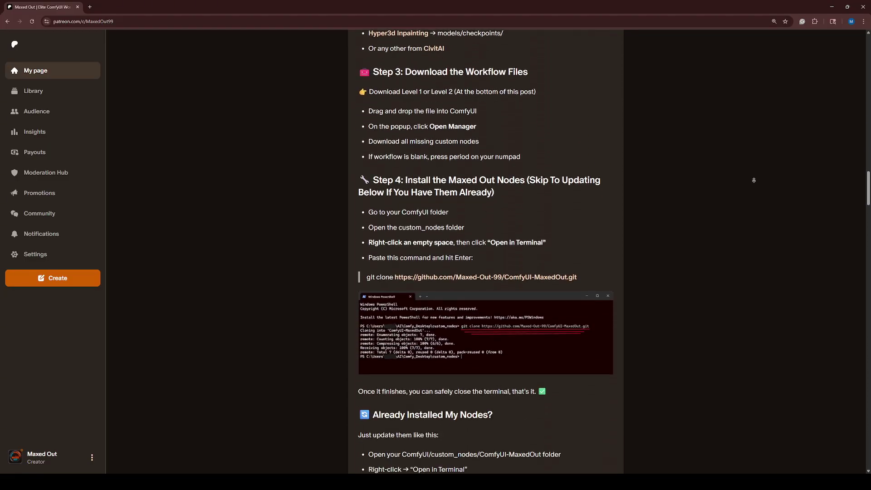
pyautogui.scroll(-3, 754, 180)
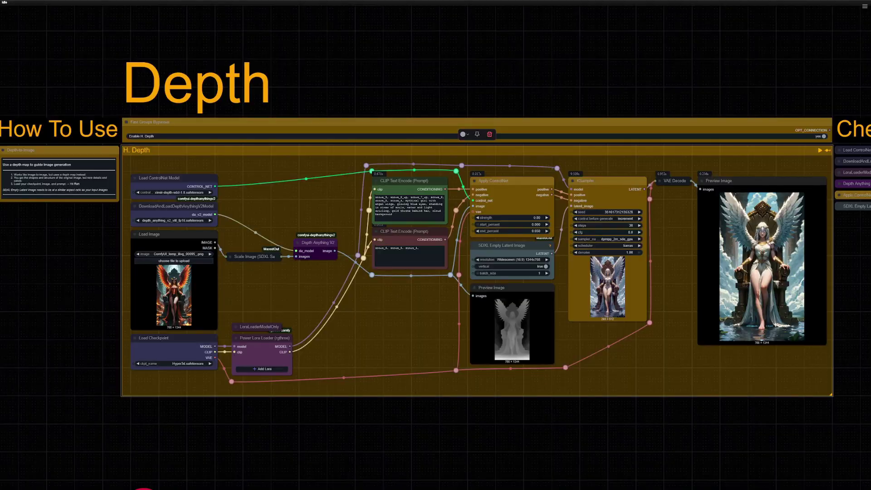
# Step: Run the Depth group generation, then the Open Pose group generation, with Ctrl+Enter
pyautogui.hotkey('ctrl', 'Return')
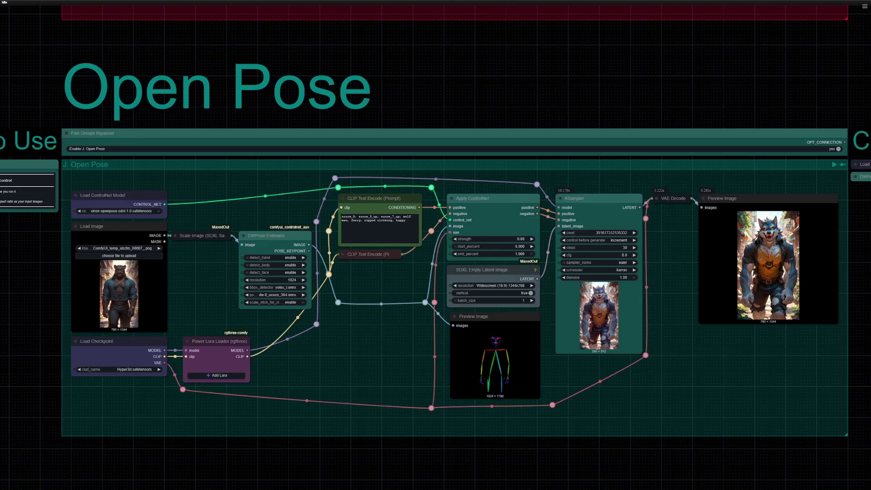
pyautogui.hotkey('ctrl', 'Return')
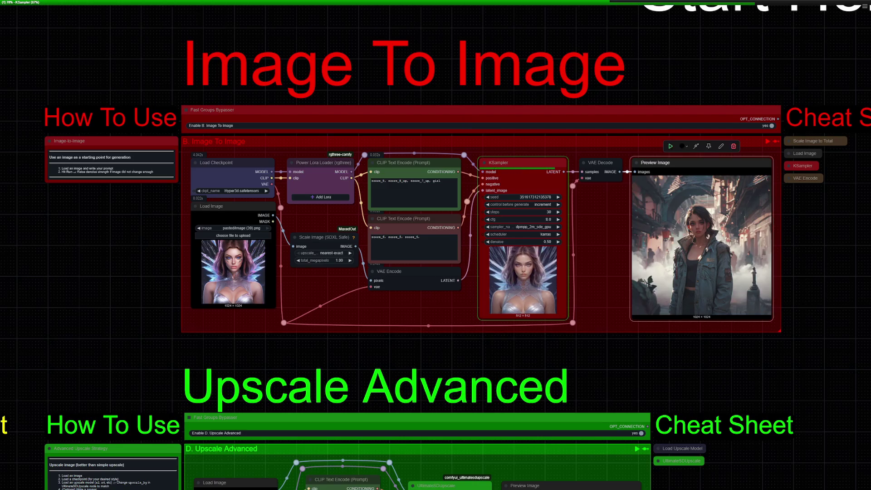
# Step: Zoom into the Image To Image Preview Image to view the finished result
pyautogui.scroll(9, 865, 215)
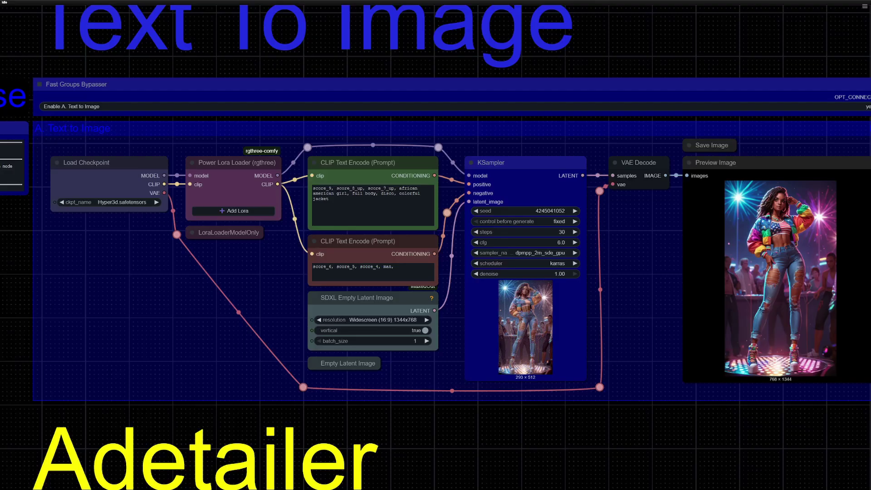
# Step: Jump back to the Fast Travel overview of the whole Mega Sdxl workflow
pyautogui.press('1')
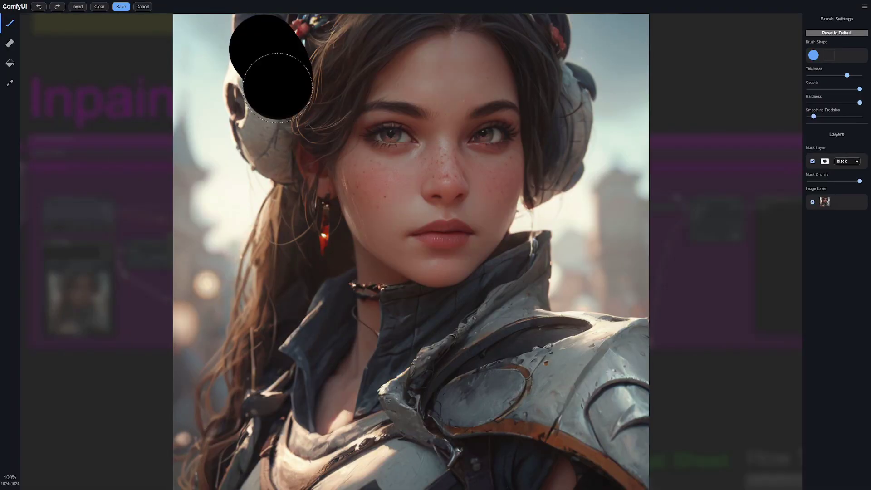
# Step: Paint a larger inpainting mask and set the ReActor face restore model to GFPGANv1.4.pth
pyautogui.moveTo(272, 81); pyautogui.dragTo(553, 134)
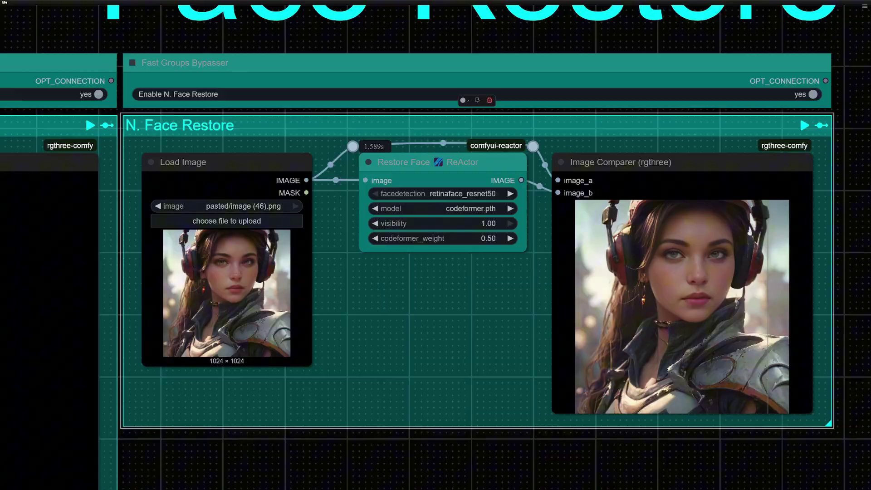
pyautogui.scroll(3, 794, 284)
pyautogui.click(352, 194)
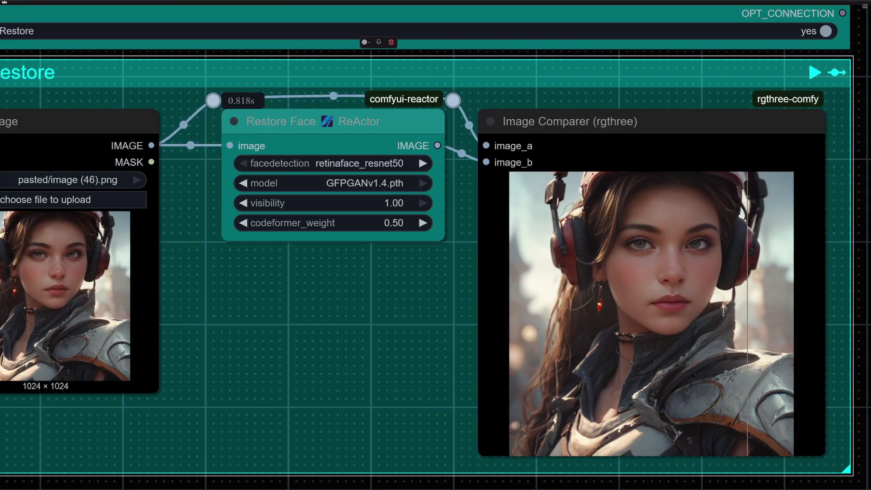